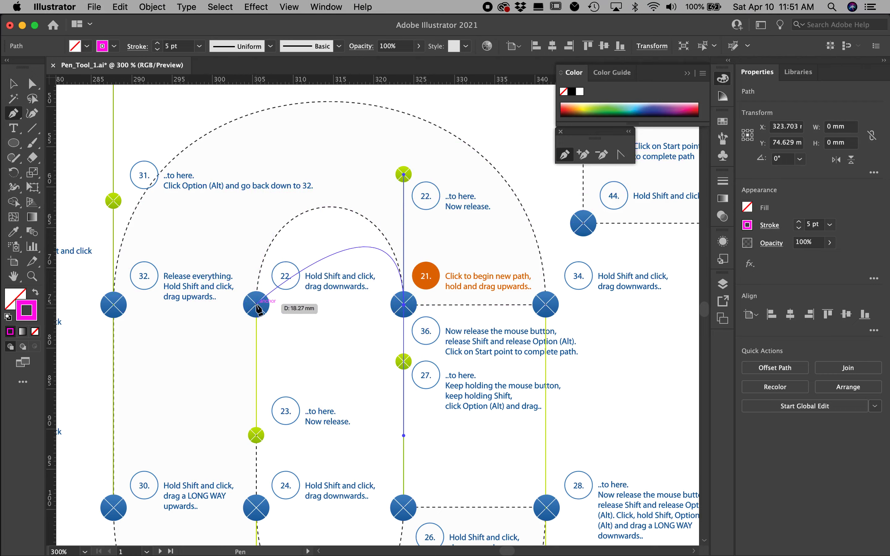
Extend the C path with the Pen tool through points 22 and 24, pulling vertical handles down to points 23 and 25
drag(256, 305, 256, 429)
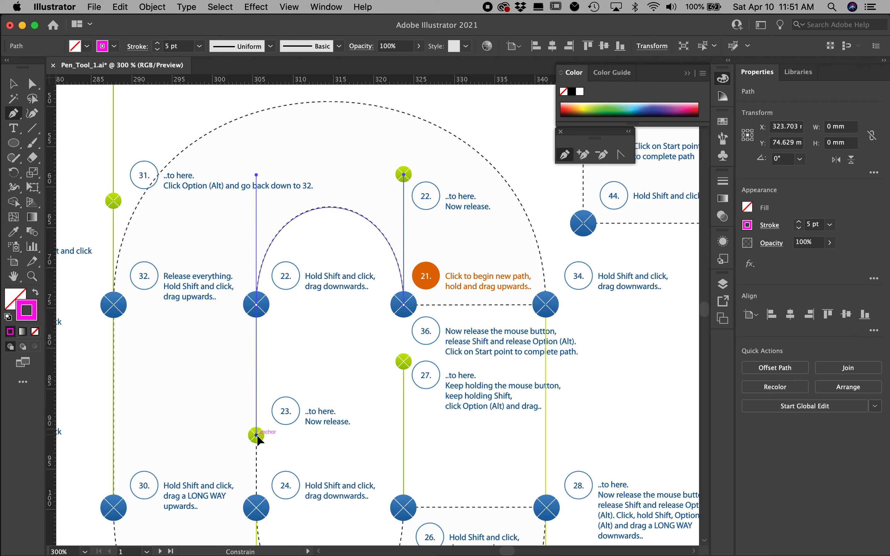
drag(257, 435, 257, 434)
mouse_move(313, 414)
mouse_down()
mouse_move(343, 292)
mouse_move(342, 173)
mouse_up()
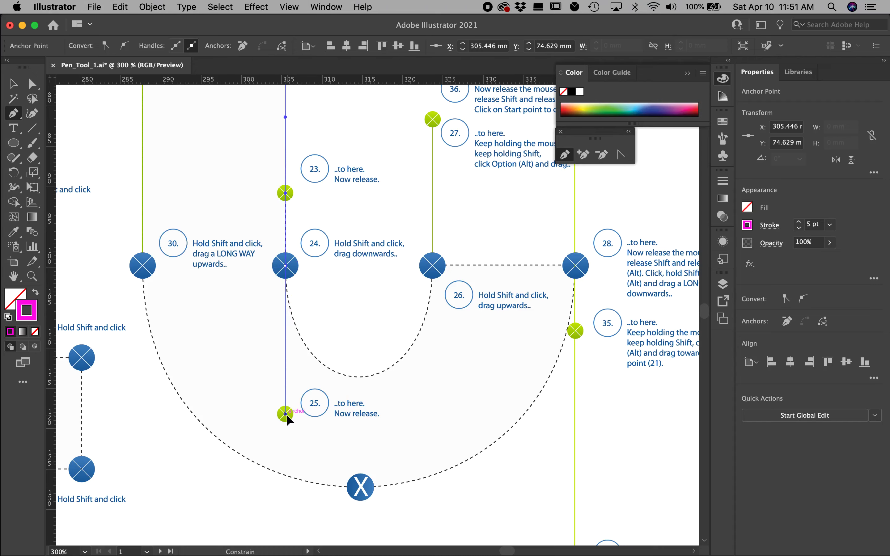
drag(284, 416, 285, 416)
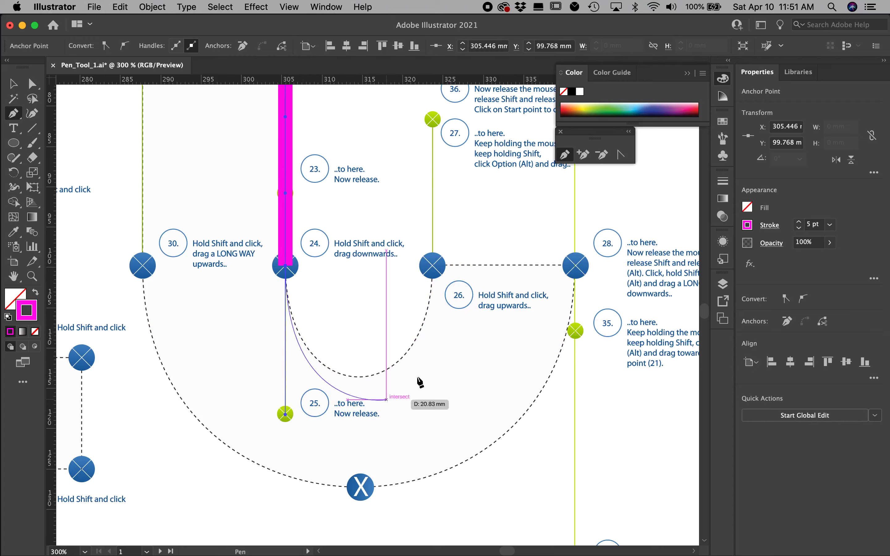
drag(459, 298, 417, 315)
mouse_move(359, 294)
mouse_down()
mouse_move(395, 303)
mouse_move(349, 421)
mouse_move(423, 323)
mouse_move(517, 292)
mouse_move(364, 303)
mouse_move(397, 359)
mouse_move(360, 296)
mouse_move(361, 149)
mouse_up()
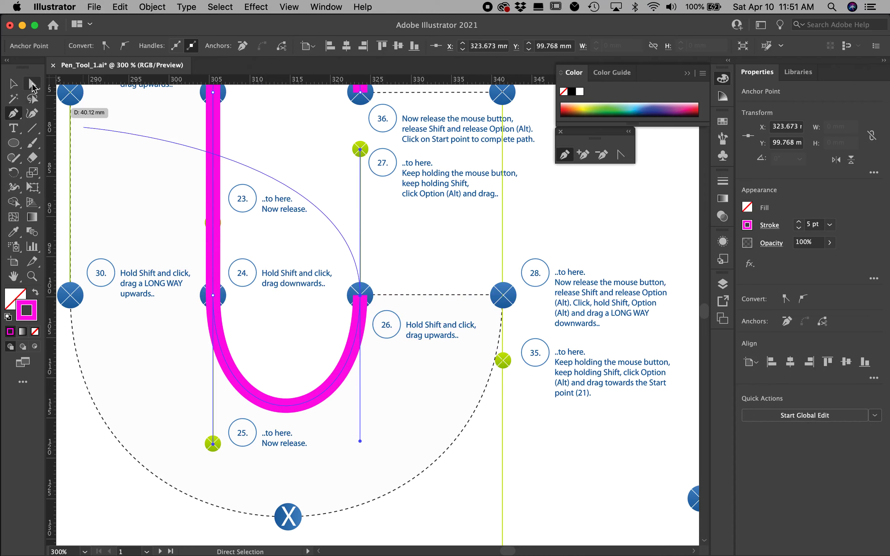
drag(442, 248, 376, 279)
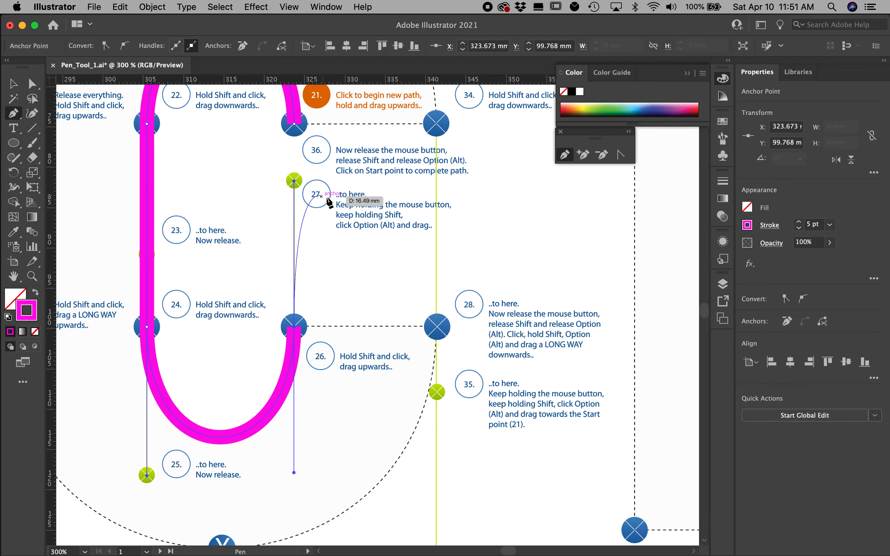
key(super+z)
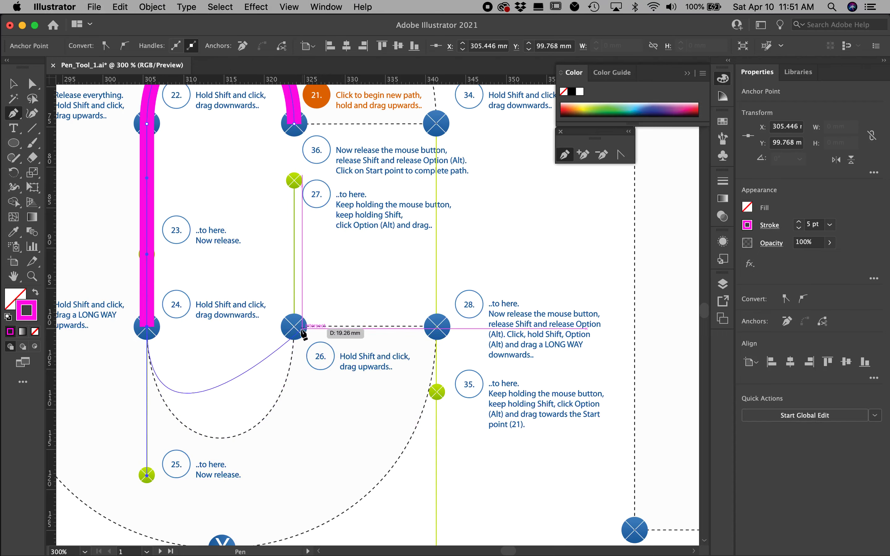
Curve the path to point 26 with a vertical handle up to point 27, remove the outgoing handle, and add a straight segment to point 28
drag(296, 320, 303, 179)
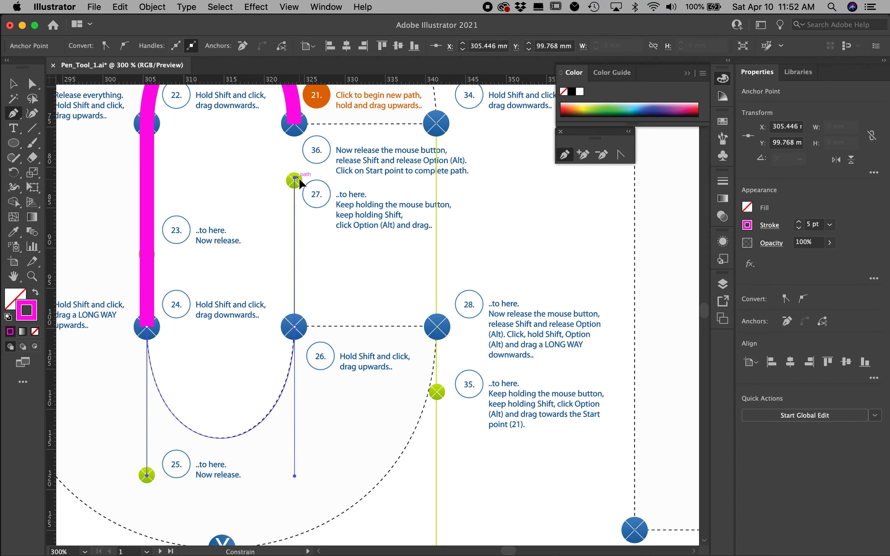
drag(293, 323, 294, 324)
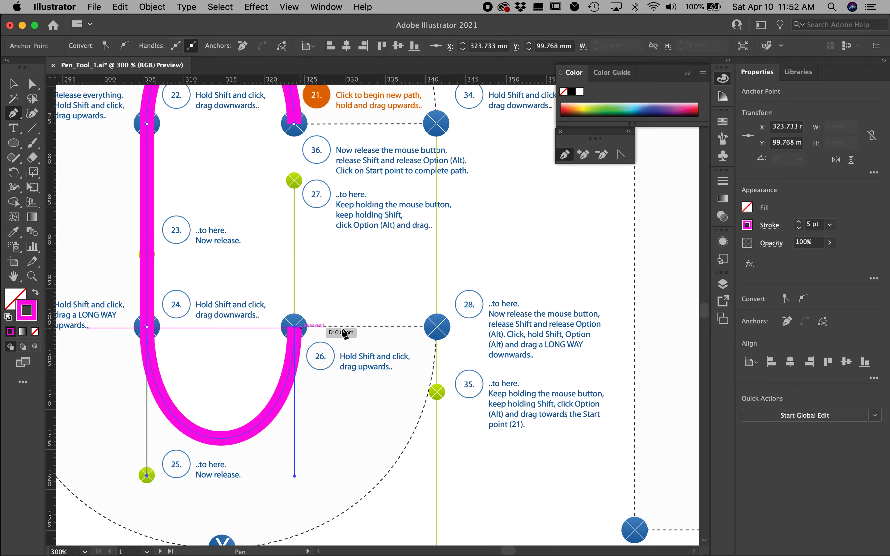
click(438, 329)
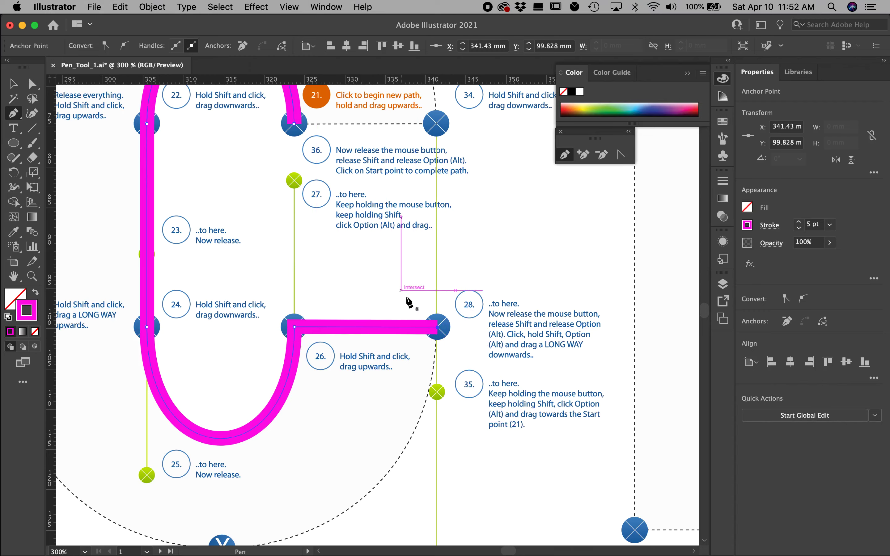
Draw the C's outer bottom curve from point 28 through the X marker and end it at point 30
scroll(397, 225, left, 4)
scroll(397, 224, down, 2)
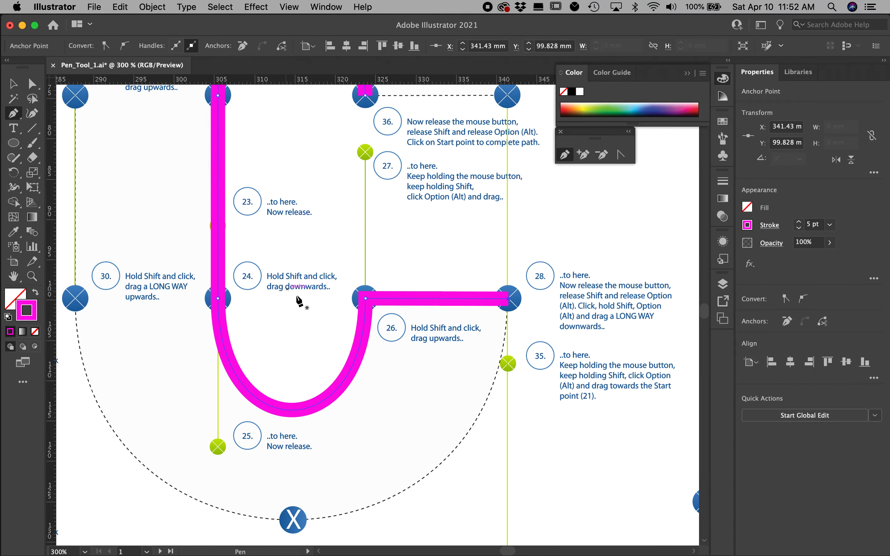
drag(395, 198, 370, 210)
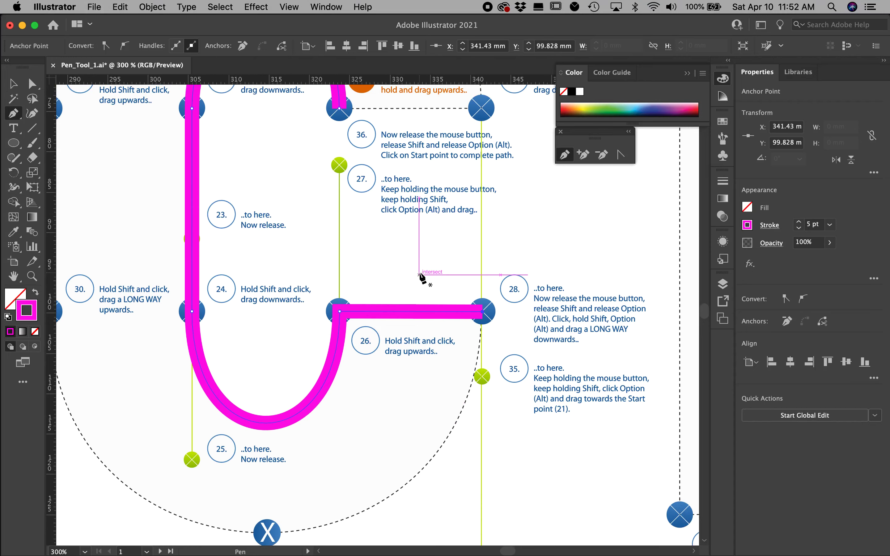
scroll(411, 299, down, 5)
scroll(411, 301, up, 4)
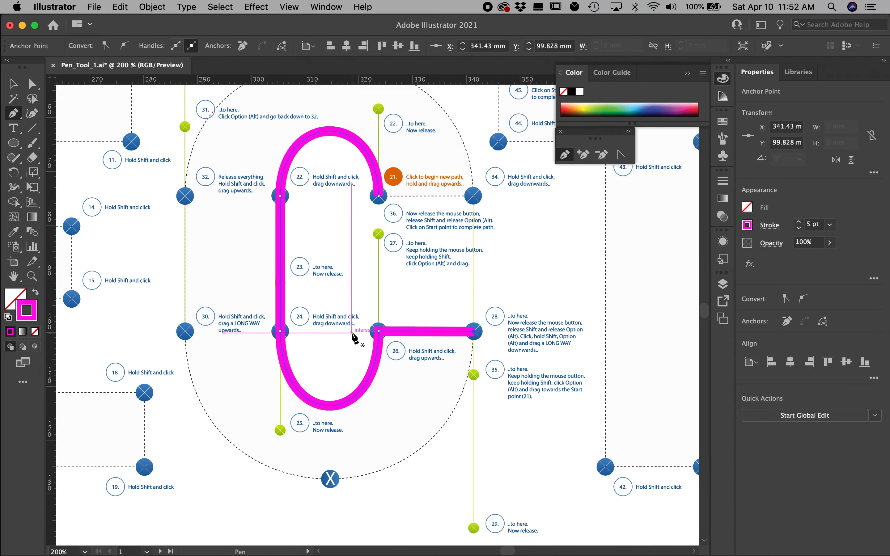
scroll(357, 337, up, 2)
drag(348, 320, 470, 255)
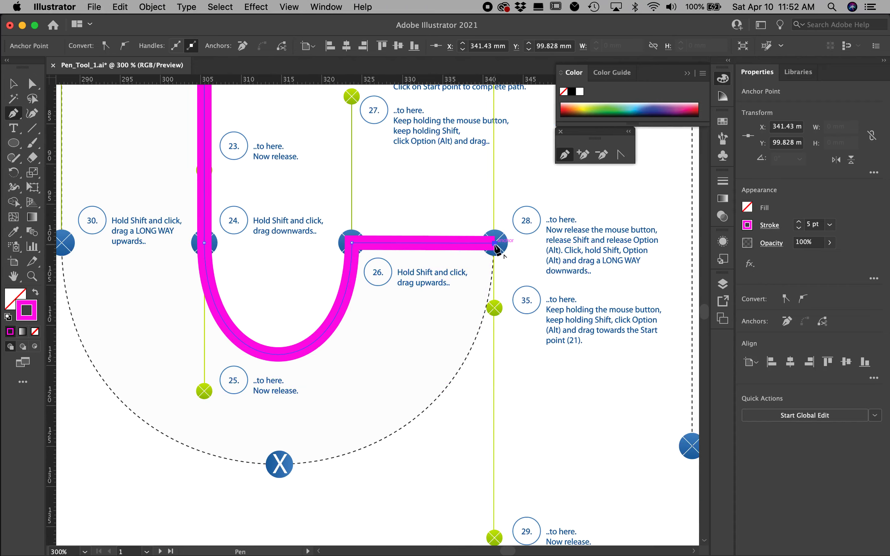
key(super+minus)
drag(366, 444, 517, 419)
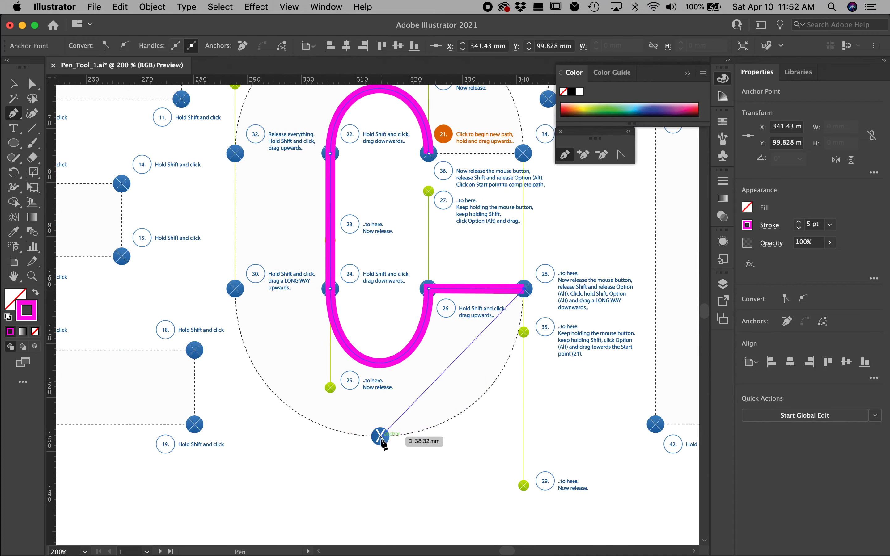
mouse_move(381, 436)
mouse_down()
mouse_move(309, 426)
mouse_move(228, 432)
mouse_move(214, 409)
mouse_up()
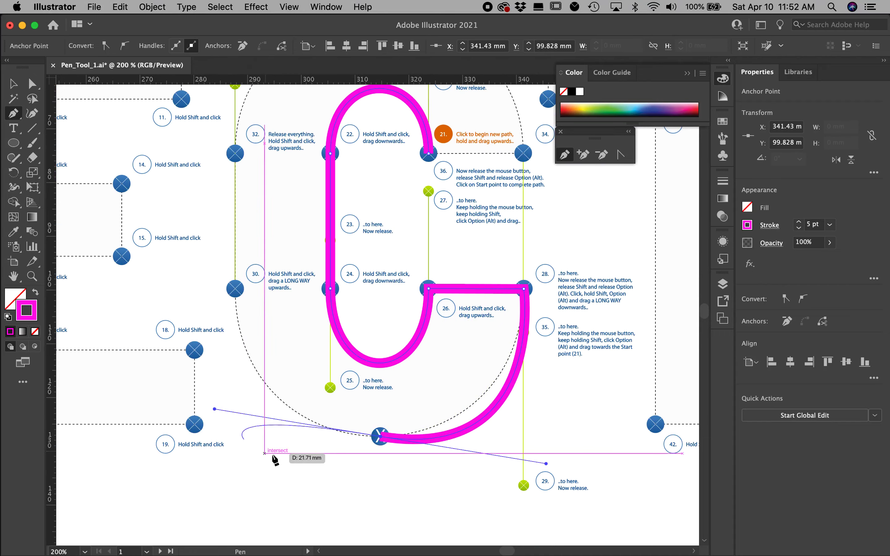
click(235, 291)
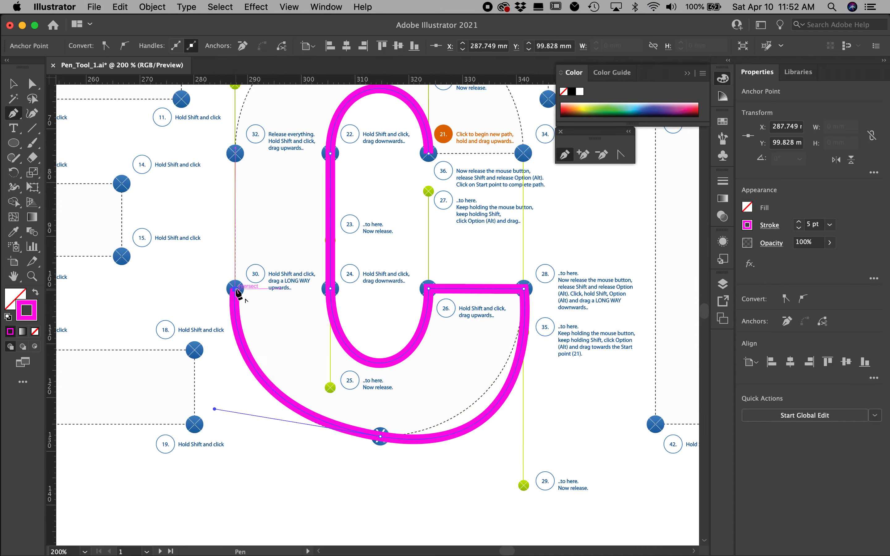
Finish the path with direct selection and level the handles of the bottom anchor at the X marker
key(Escape)
key(super)
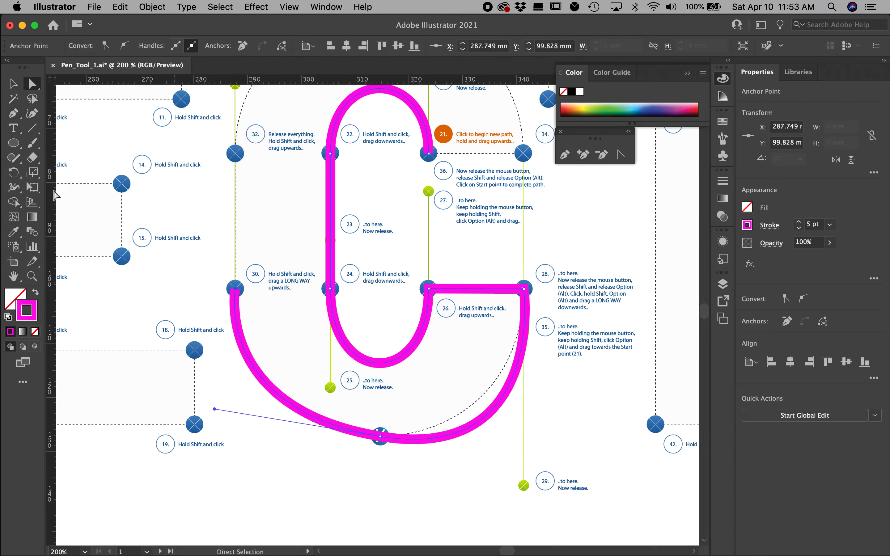
click(32, 84)
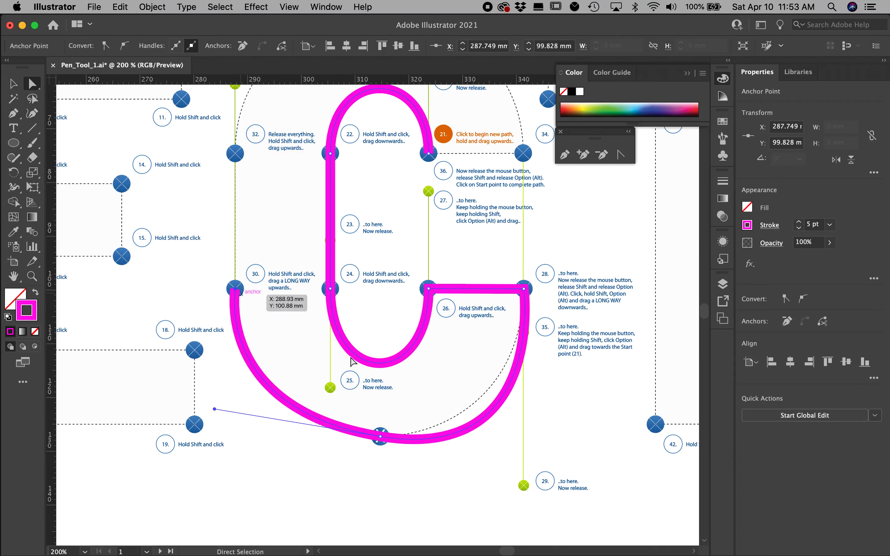
click(470, 427)
drag(546, 464, 523, 436)
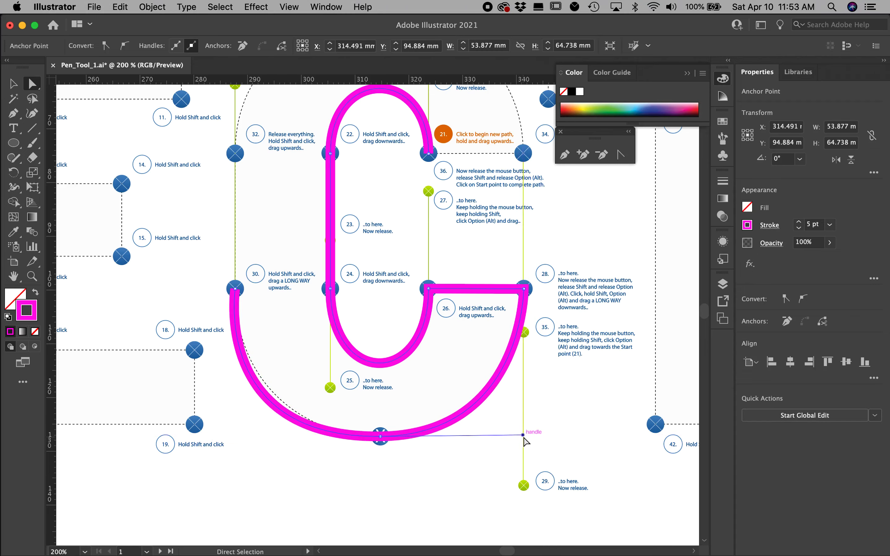
click(380, 437)
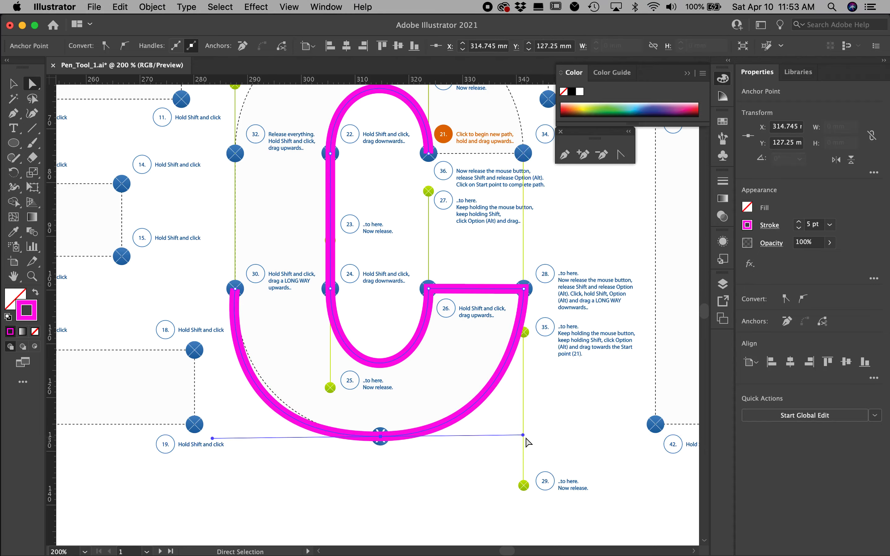
mouse_move(523, 435)
mouse_down()
mouse_move(569, 455)
mouse_move(428, 404)
mouse_move(460, 427)
mouse_move(518, 436)
mouse_up()
Angle the right and left handles of the bottom X anchor upward independently to reshape both sides of the curve
mouse_move(380, 436)
mouse_down()
mouse_move(386, 427)
mouse_move(380, 436)
mouse_up()
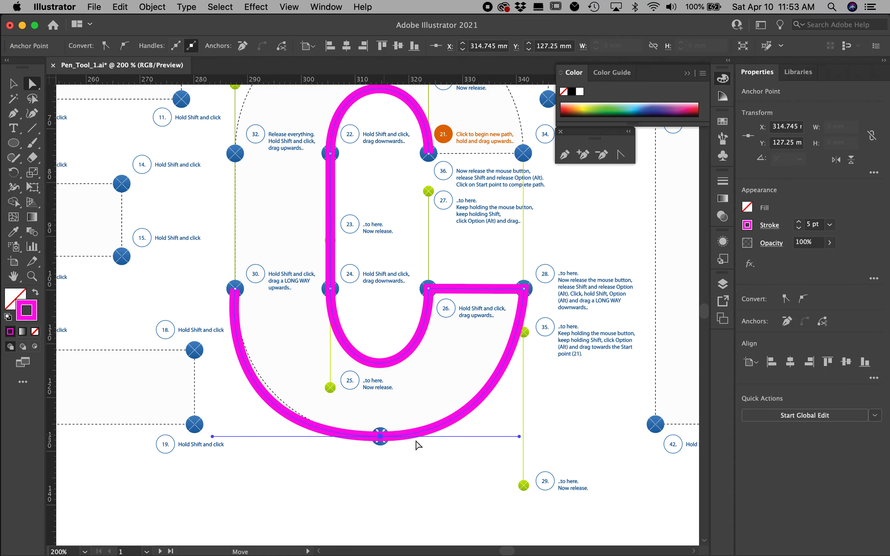
drag(517, 438, 534, 244)
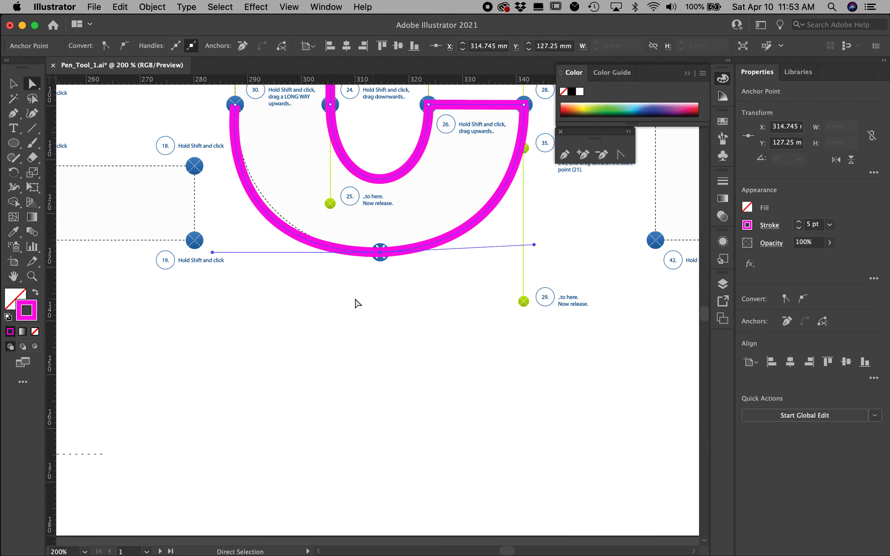
drag(391, 355, 390, 355)
scroll(405, 349, up, 5)
scroll(405, 349, left, 3)
click(437, 333)
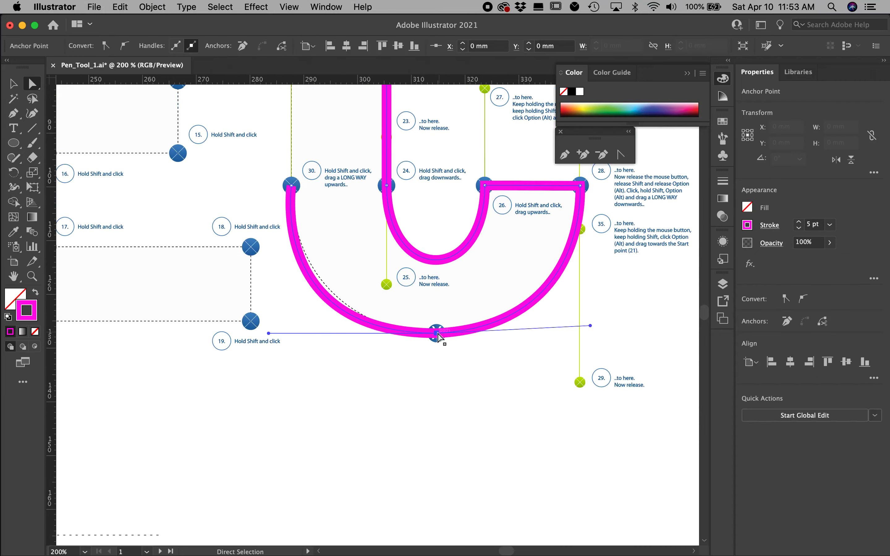
drag(269, 334, 290, 315)
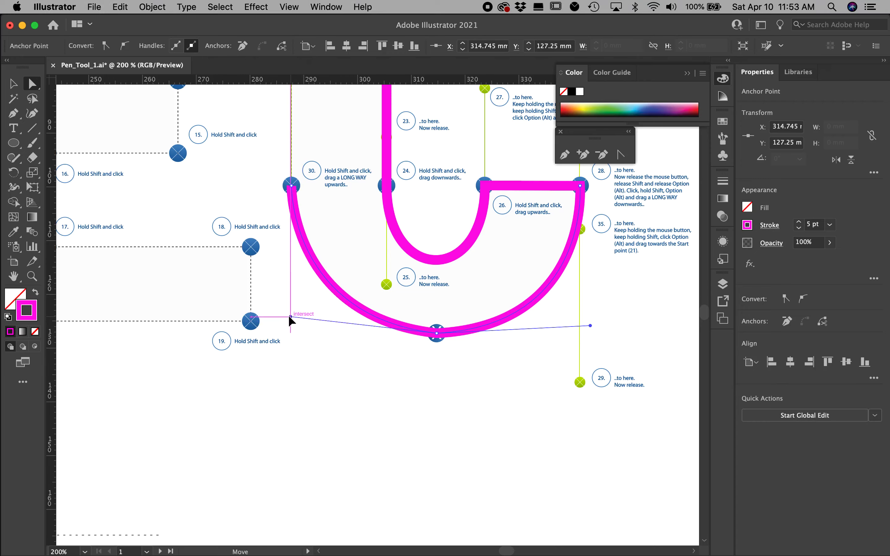
Select the path's end anchor at point 30
scroll(349, 532, up, 5)
scroll(350, 532, left, 1)
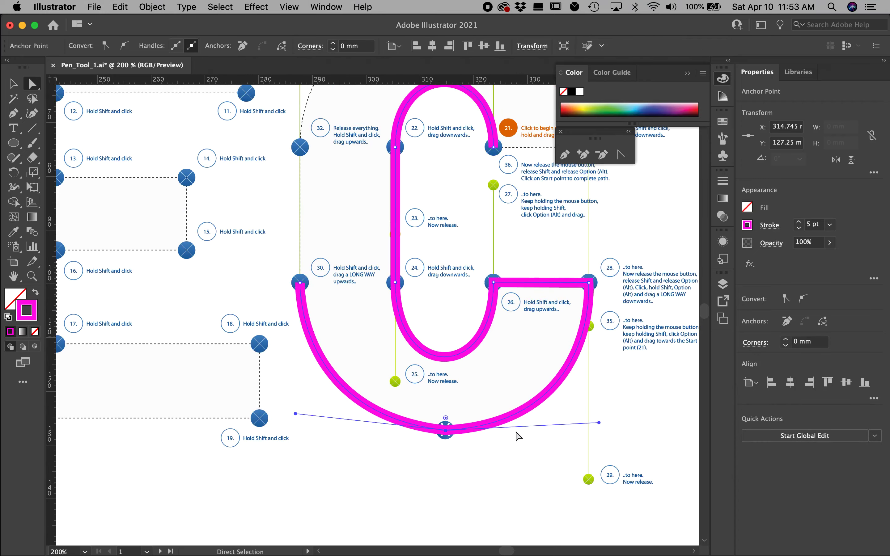
drag(377, 226, 270, 314)
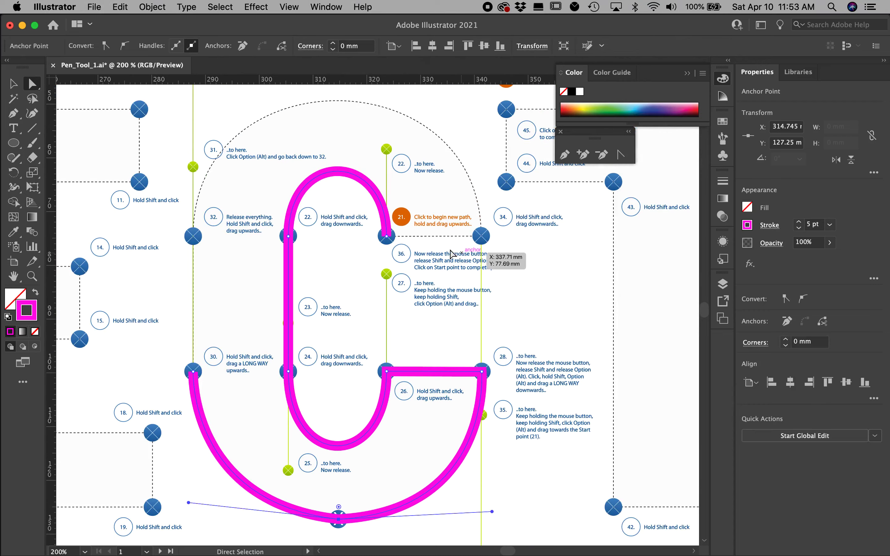
click(253, 314)
click(193, 371)
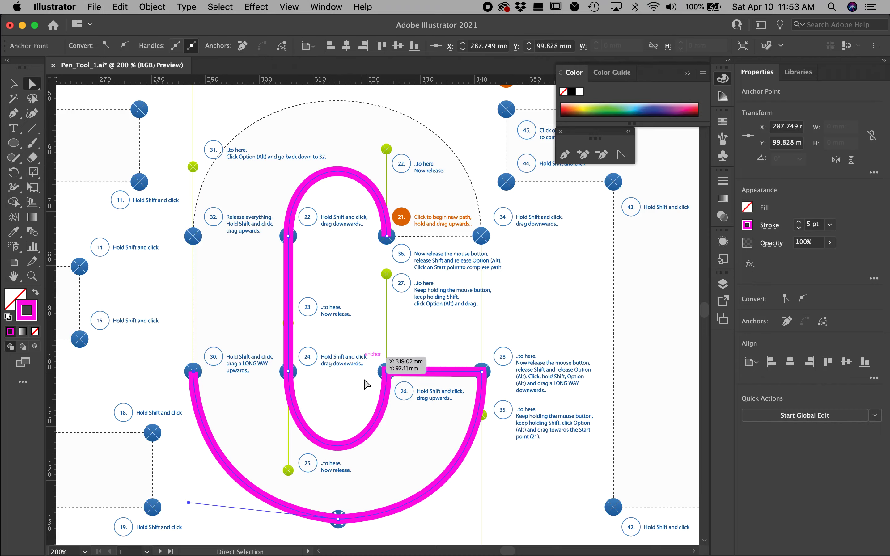
Look over the remaining letters of the VECTOR template and the line exercises on the artboard below it
key(super+minus)
drag(572, 276, 372, 315)
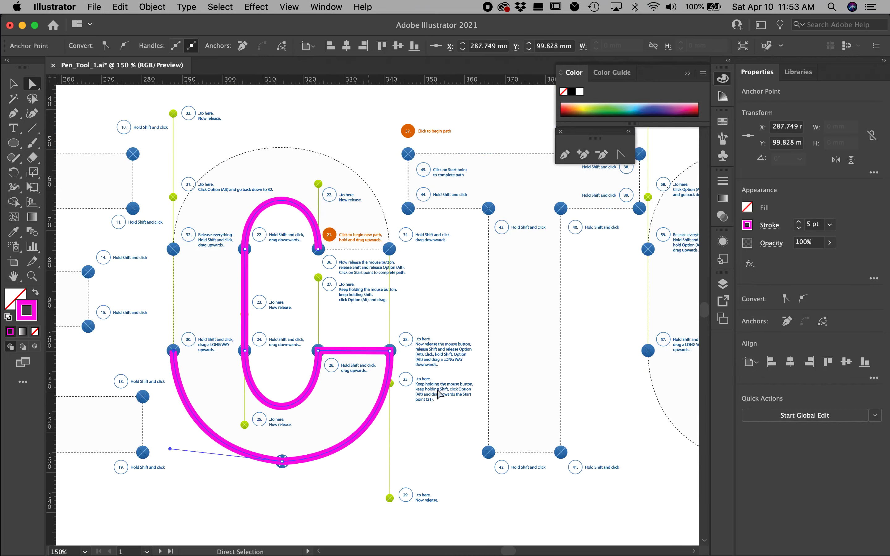
drag(559, 445, 351, 354)
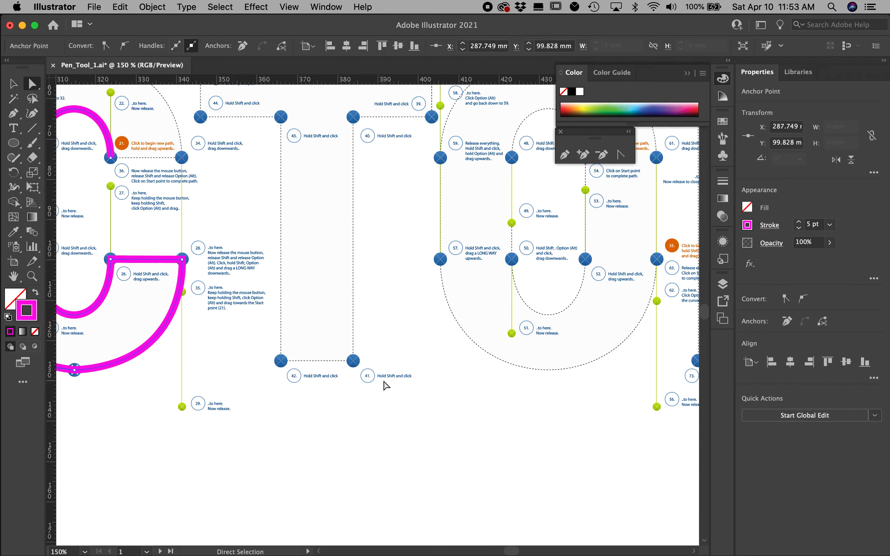
key(super+0)
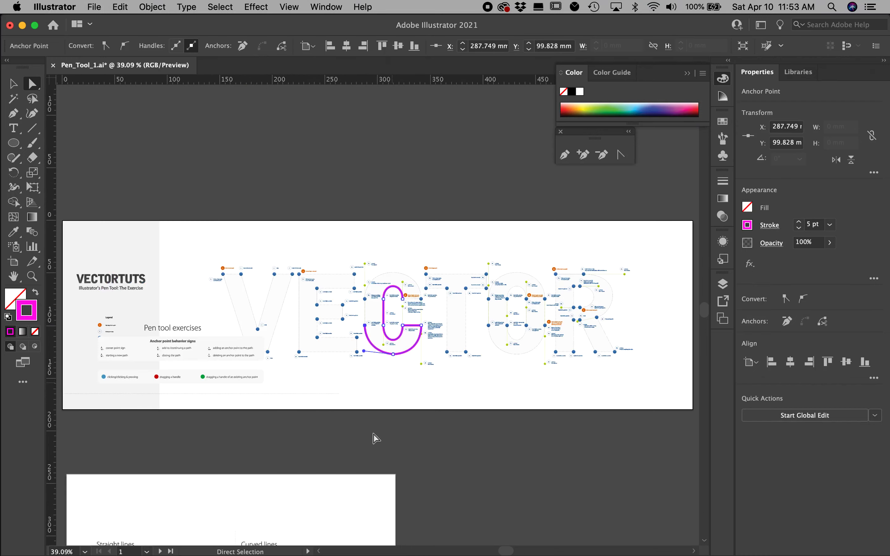
scroll(394, 385, down, 3)
scroll(394, 385, down, 15)
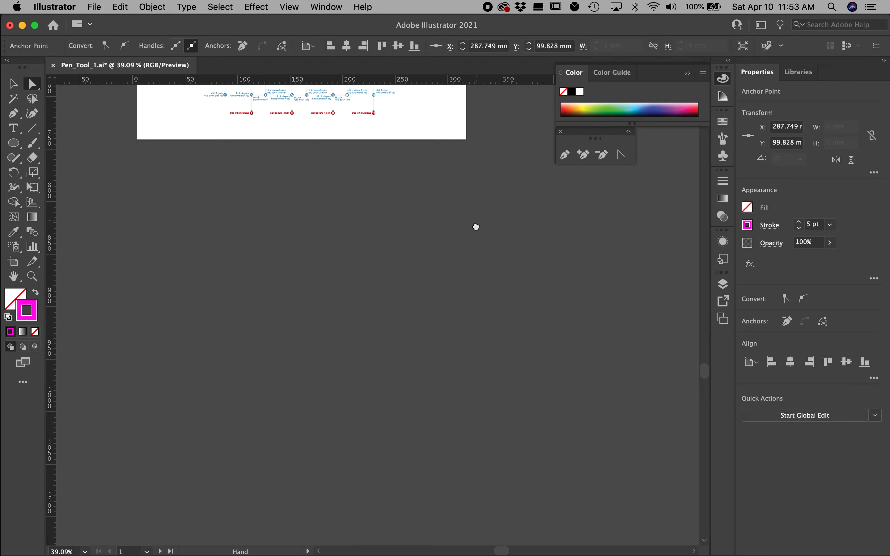
scroll(414, 193, up, 15)
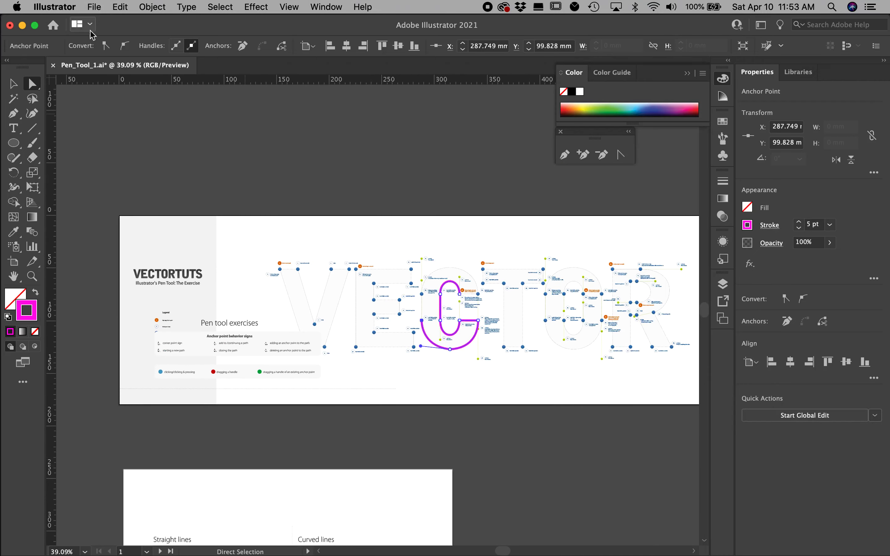
drag(458, 470, 504, 210)
drag(497, 434, 518, 294)
key(super+=)
scroll(433, 383, down, 20)
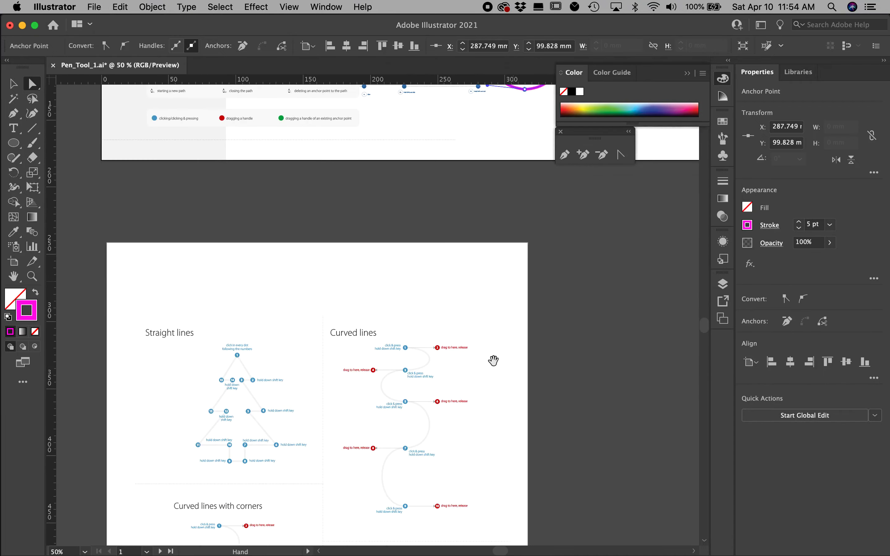
scroll(580, 312, up, 10)
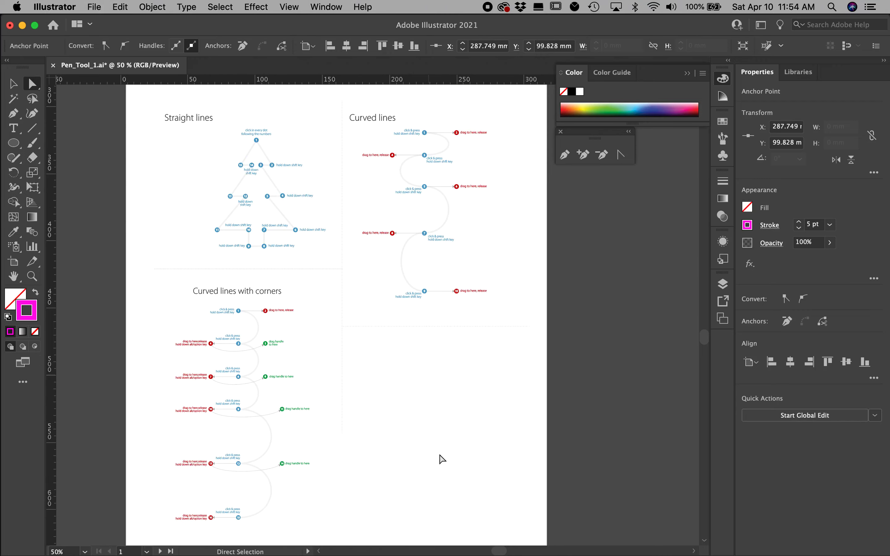
scroll(436, 413, down, 10)
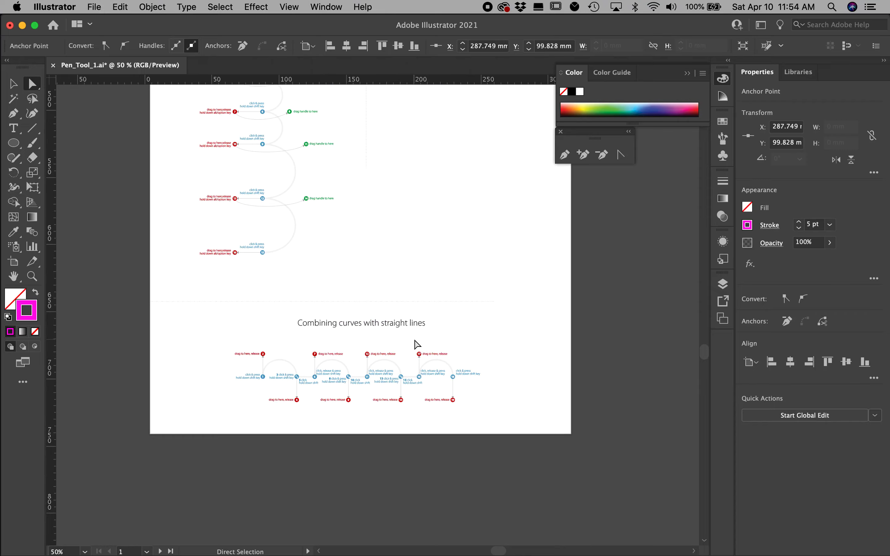
Examine the straight, curved, cornered and combined line exercises at 100%, and return to the whole VECTOR artboard
key(super+equal)
key(super+equal)
drag(416, 344, 528, 149)
drag(373, 337, 704, 116)
drag(629, 434, 510, 223)
drag(564, 395, 387, 497)
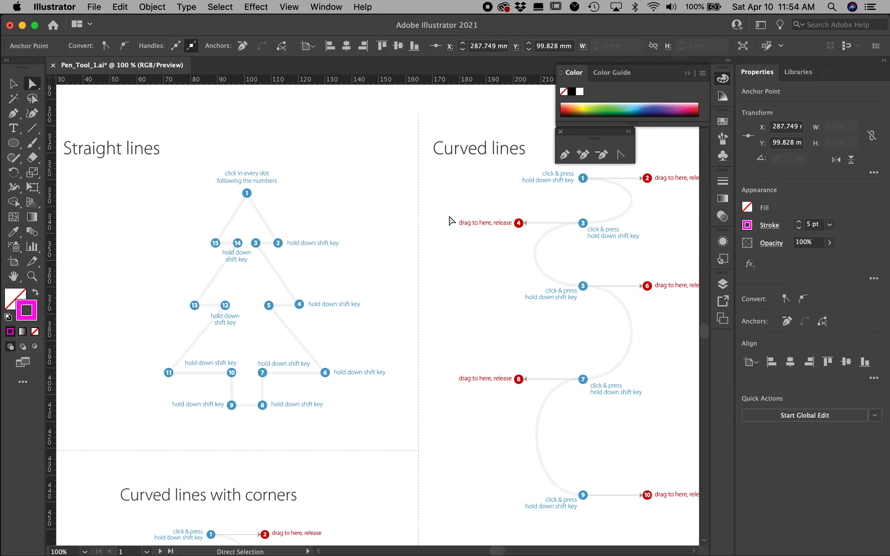
scroll(665, 502, right, 5)
scroll(465, 374, down, 3)
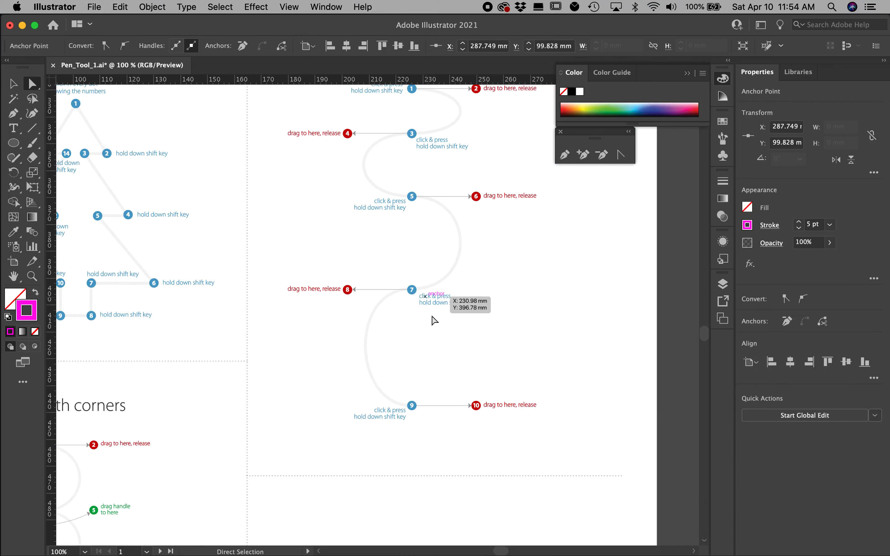
drag(256, 470, 483, 197)
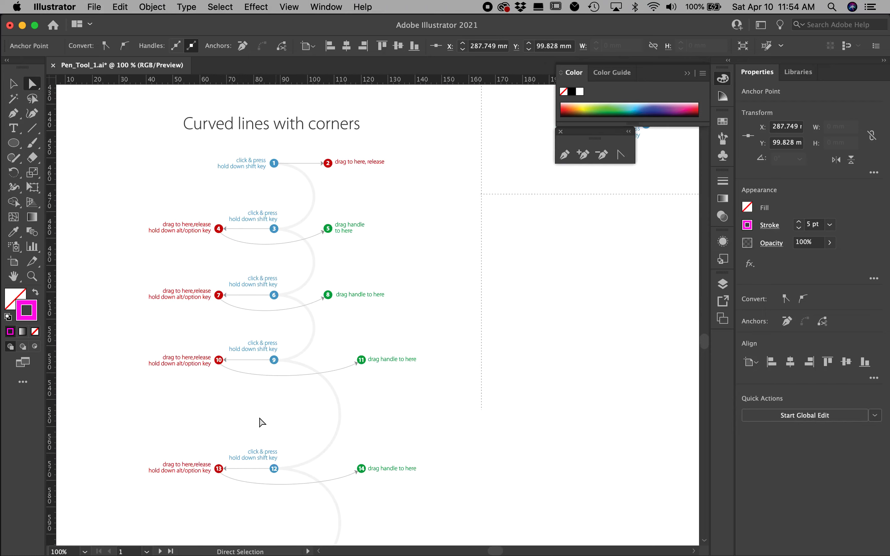
drag(548, 498, 548, 496)
scroll(497, 193, down, 5)
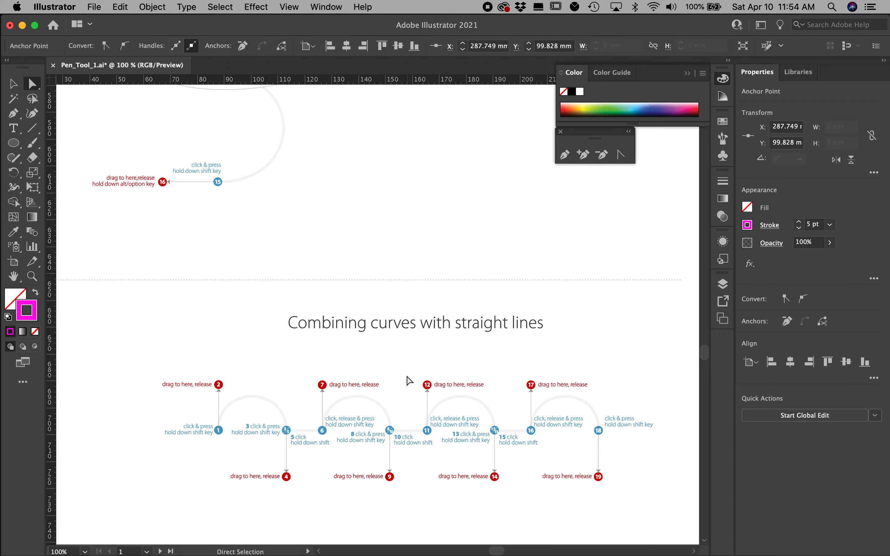
key(super+0)
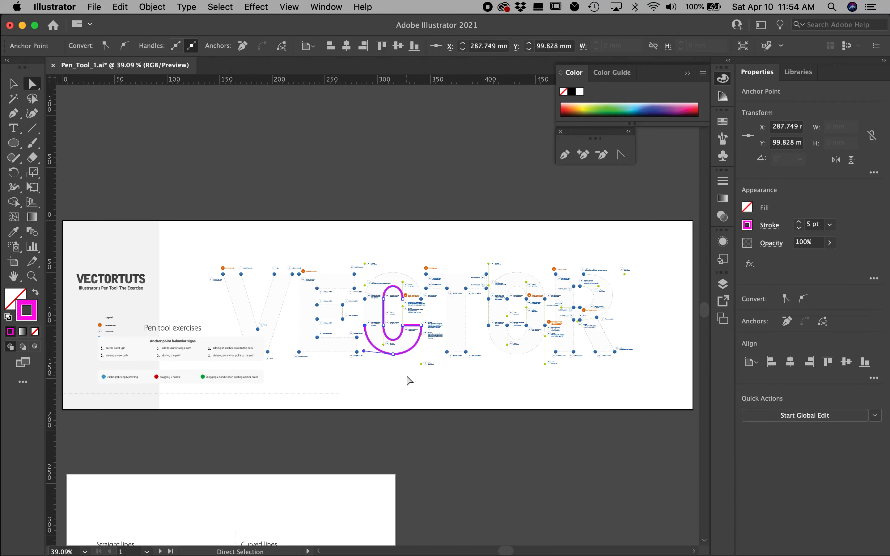